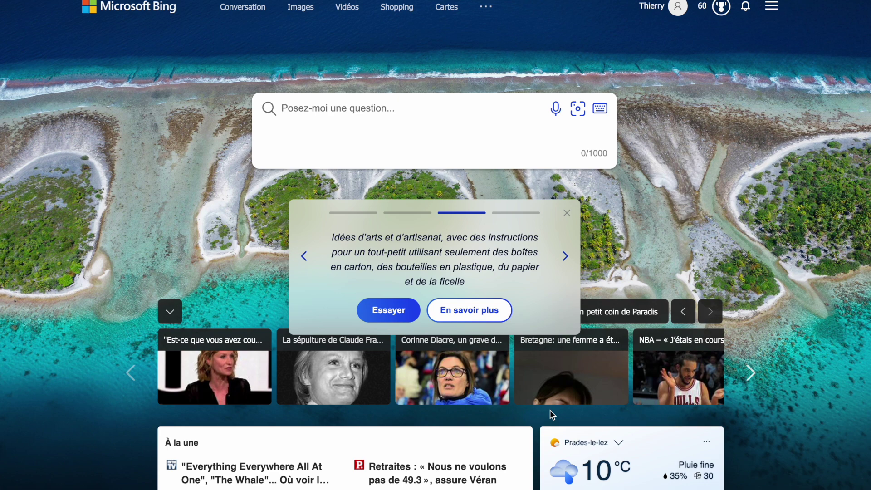
# - Browse the example prompts and try the one about an anniversary trip in September within 3 hours' flight of Londres Heathrow
pyautogui.click(303, 256)
pyautogui.click(304, 257)
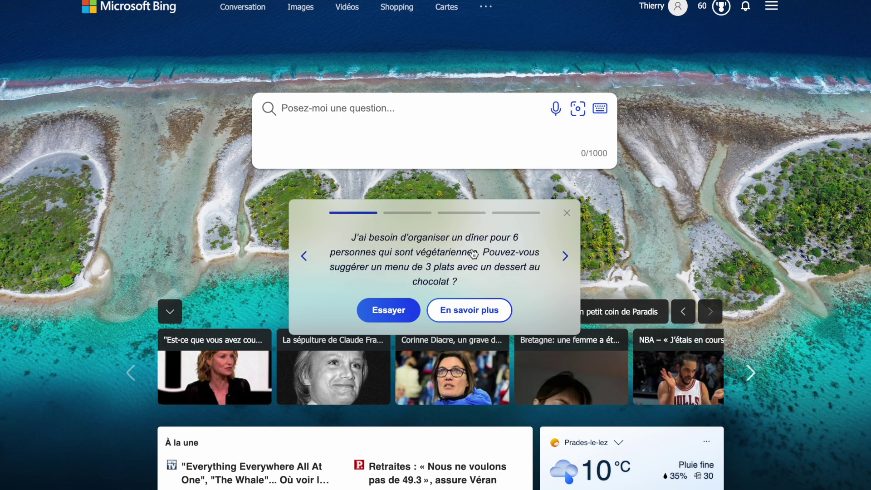
pyautogui.click(565, 257)
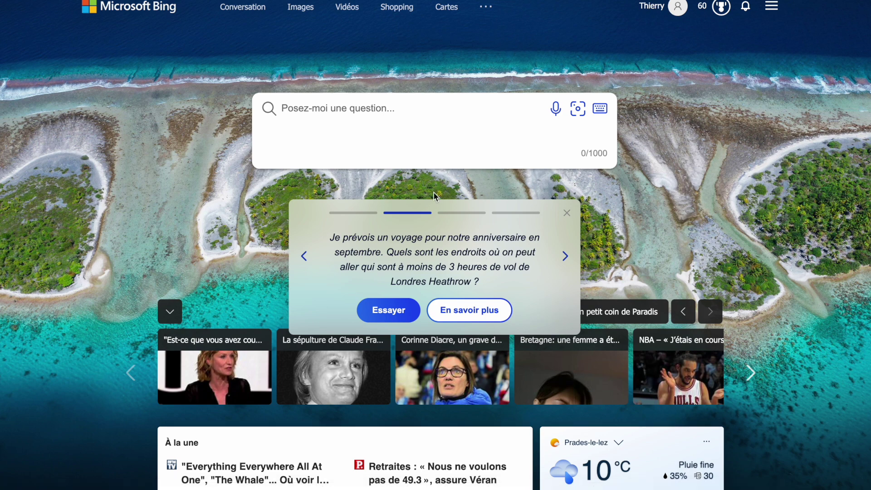
pyautogui.click(383, 313)
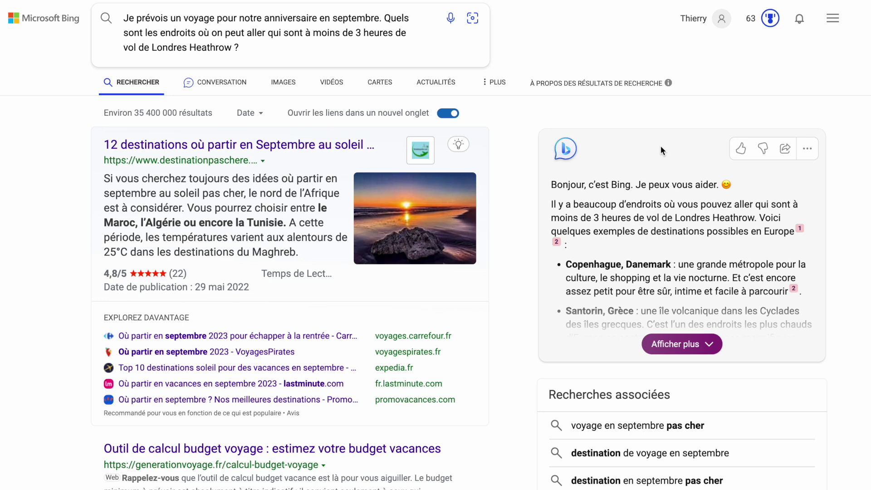
# - Expand the full AI answer and read through its destinations, cited sources and suggested follow-up questions
pyautogui.click(670, 351)
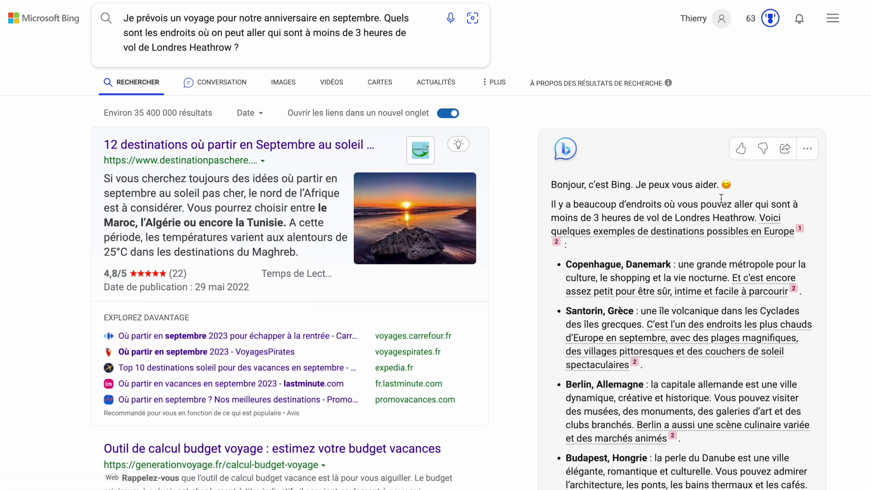
pyautogui.scroll(-1, 760, 177)
pyautogui.moveTo(766, 194)
pyautogui.scroll(-1, 766, 194)
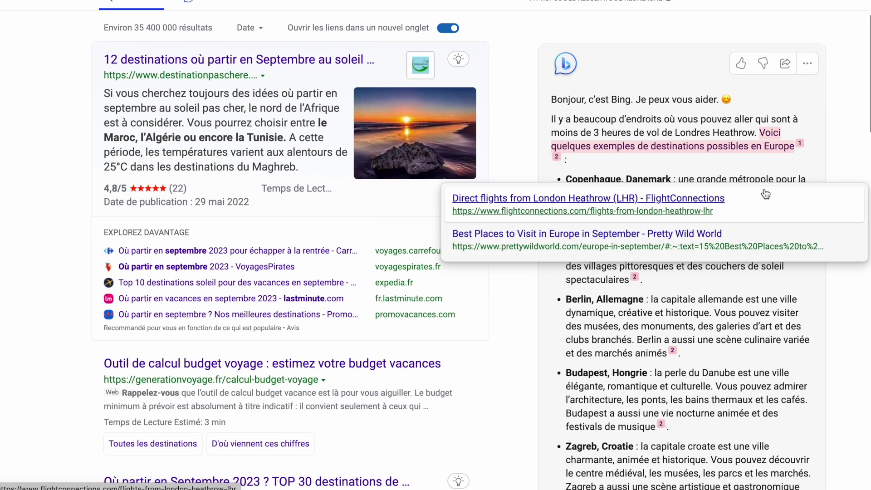
pyautogui.scroll(-1, 838, 129)
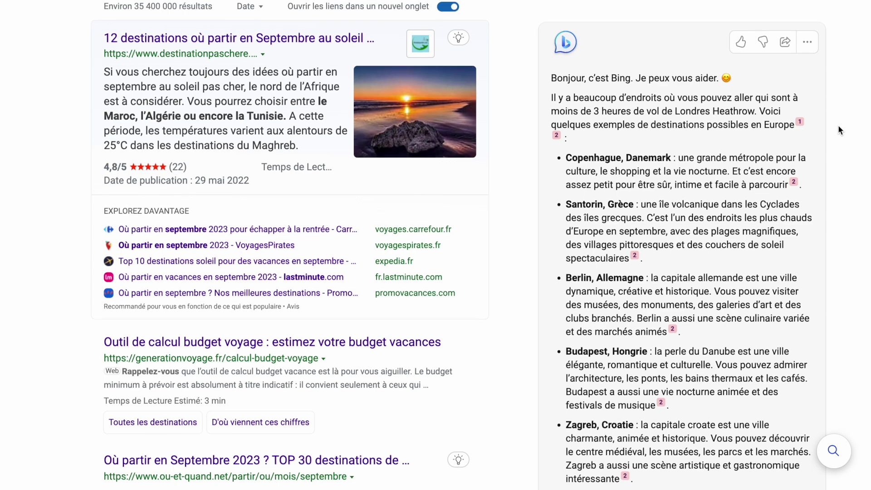
pyautogui.scroll(-1, 838, 130)
pyautogui.scroll(-3, 838, 130)
pyautogui.scroll(1, 837, 124)
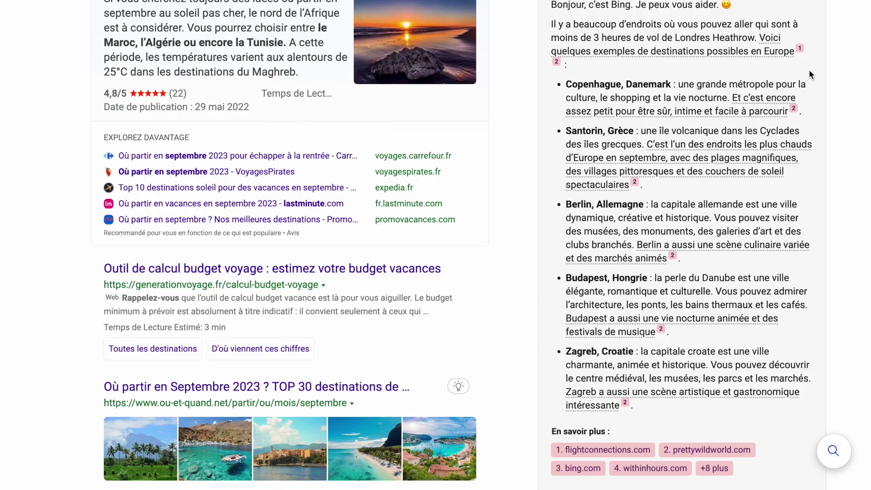
pyautogui.scroll(-1, 809, 69)
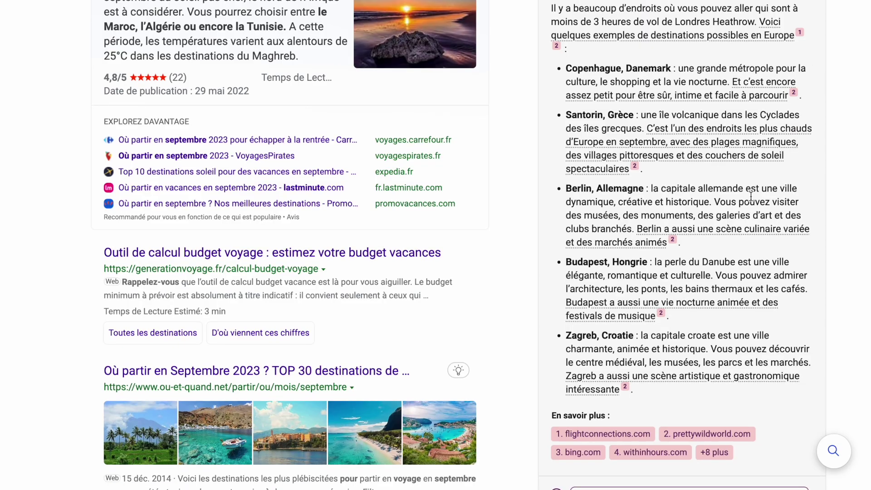
pyautogui.scroll(-2, 613, 356)
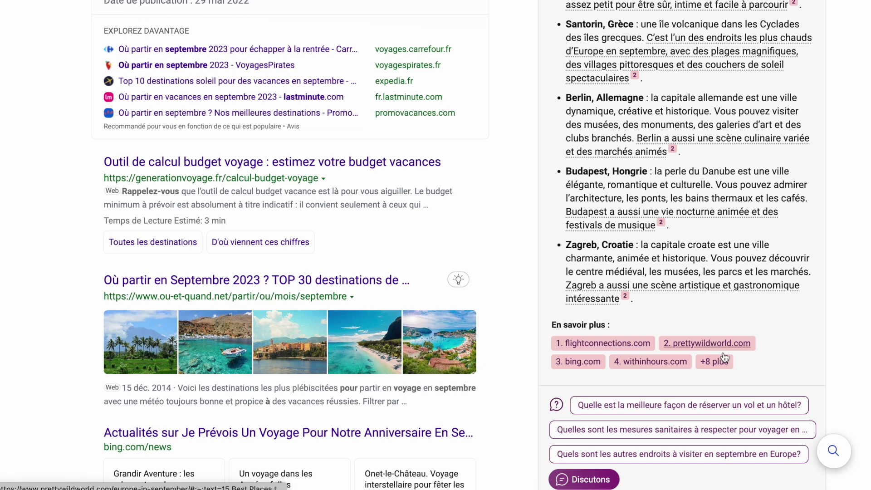
pyautogui.scroll(-1, 752, 345)
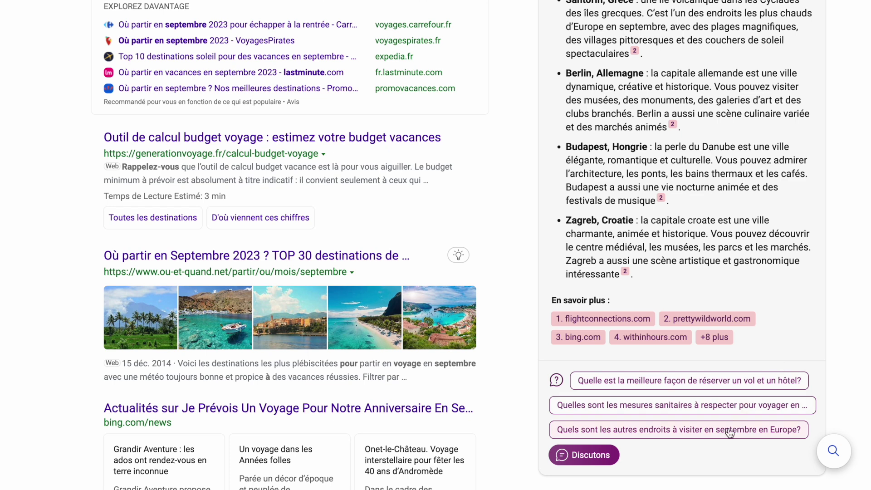
# - Return to the start of the AI answer and show its additional options
pyautogui.scroll(5, 825, 334)
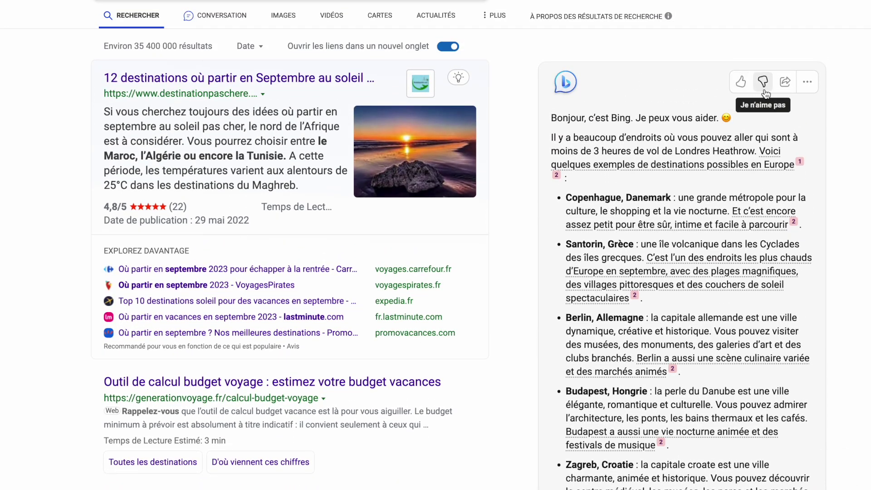
pyautogui.click(805, 90)
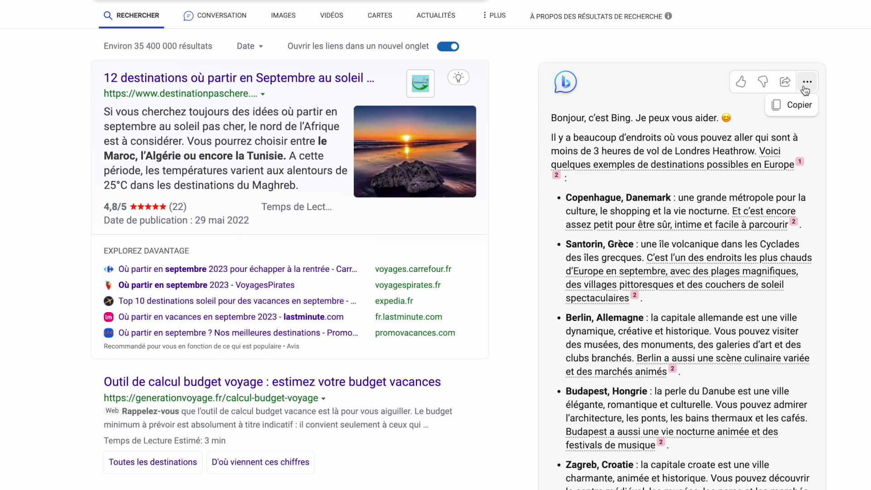
# - Open the answer's flightconnections.com source and accept the site's privacy notice
pyautogui.scroll(-2, 831, 88)
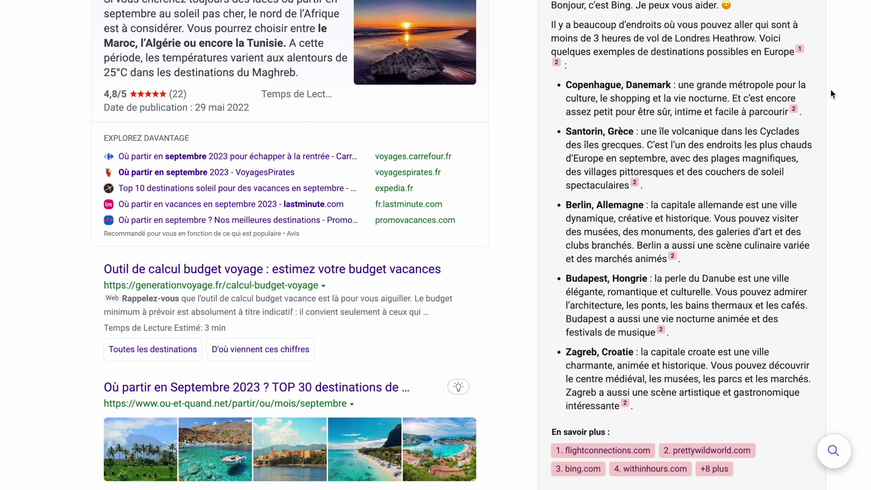
pyautogui.click(626, 449)
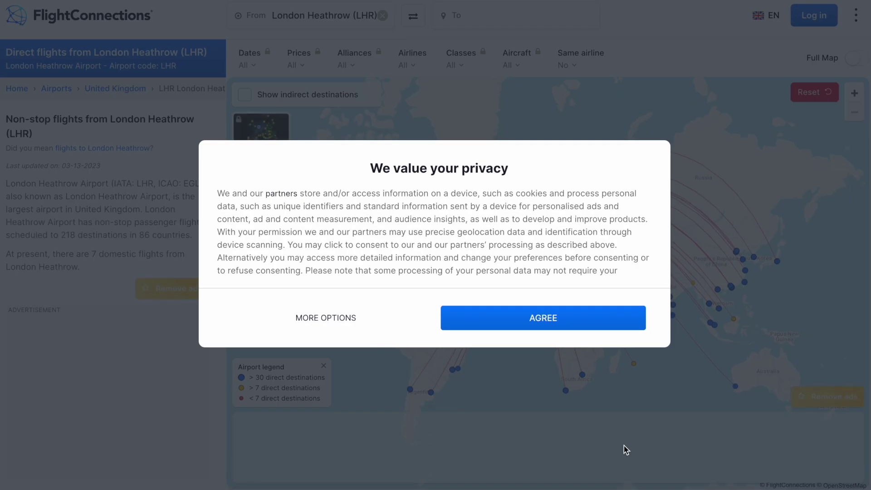
pyautogui.click(513, 320)
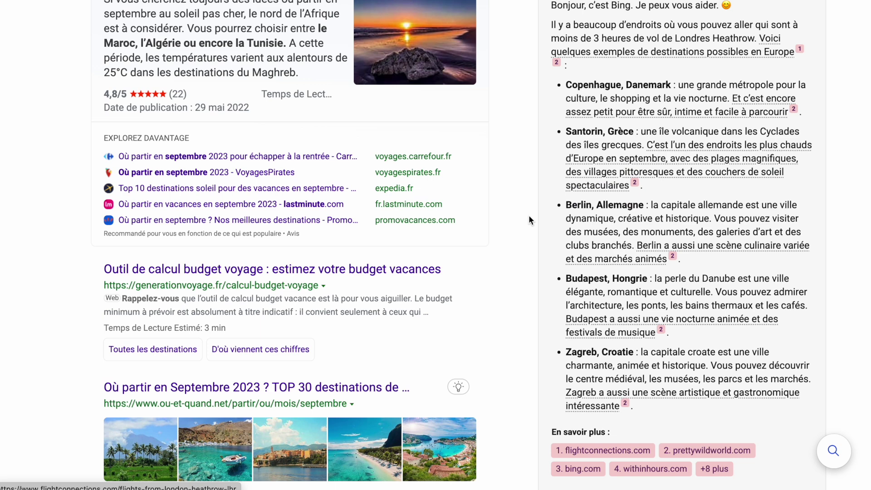
# - Return to the Bing results and continue the trip answer in conversation mode
pyautogui.scroll(-5, 529, 216)
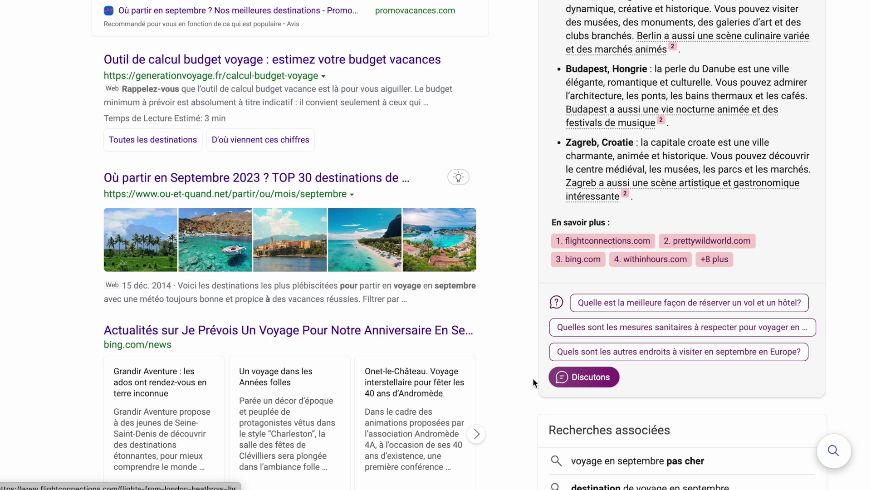
pyautogui.scroll(9, 532, 378)
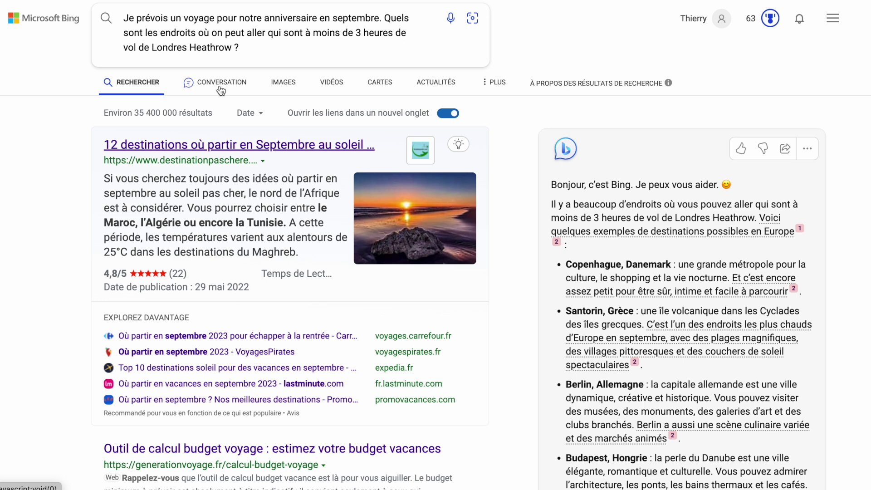
pyautogui.scroll(-7, 578, 377)
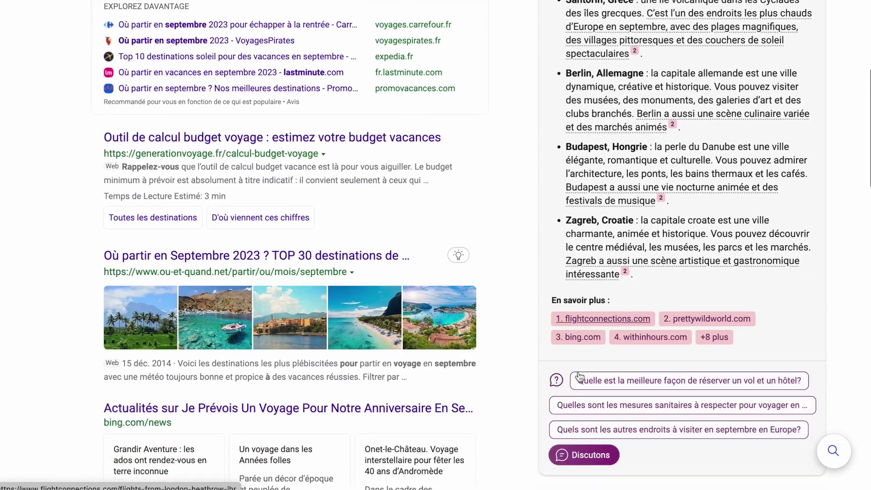
pyautogui.scroll(-1, 578, 377)
pyautogui.click(583, 399)
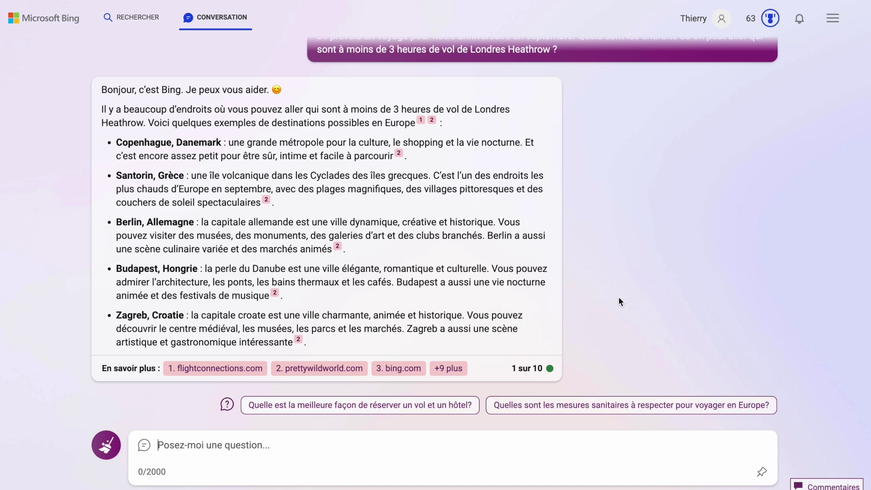
# - Ask the suggested follow-up "Quelle est la meilleure façon de réserver un vol et un hôtel?" and return to the beginning of the conversation
pyautogui.click(439, 405)
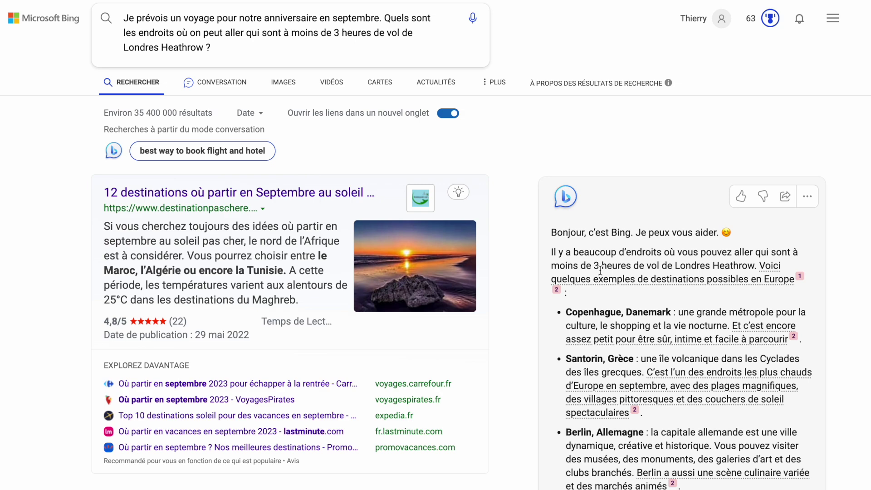
pyautogui.scroll(2, 510, 205)
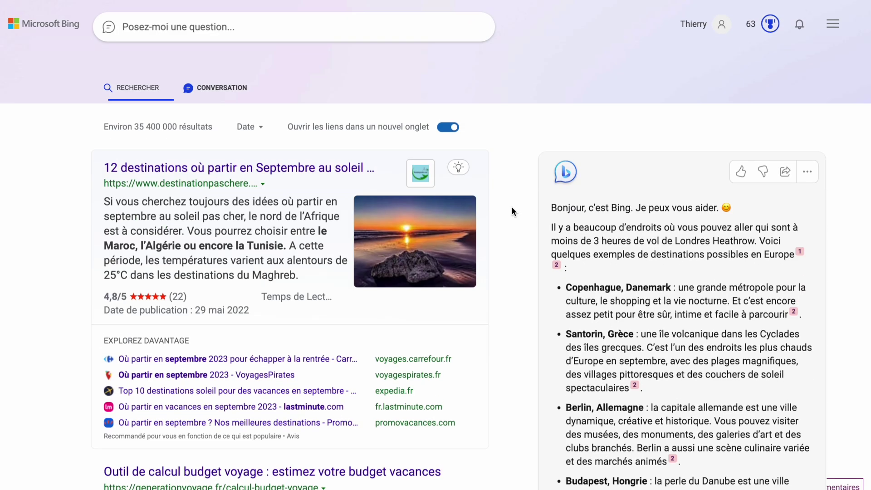
pyautogui.scroll(10, 512, 208)
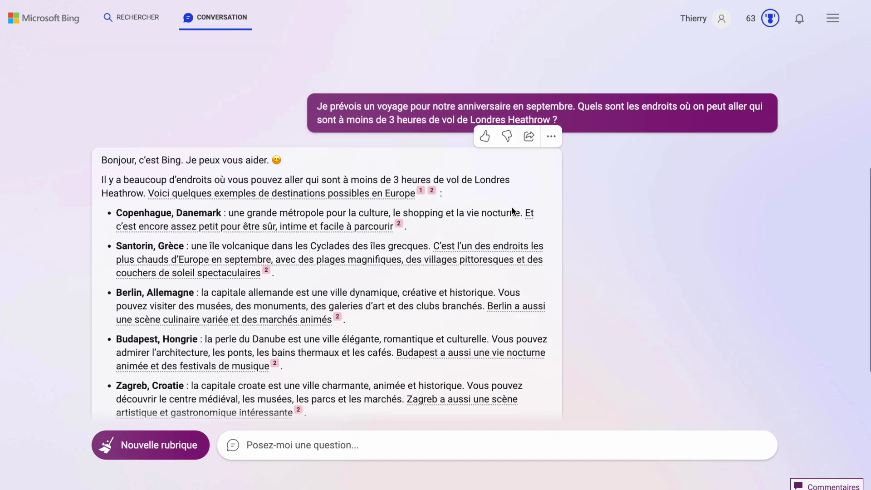
pyautogui.scroll(10, 512, 211)
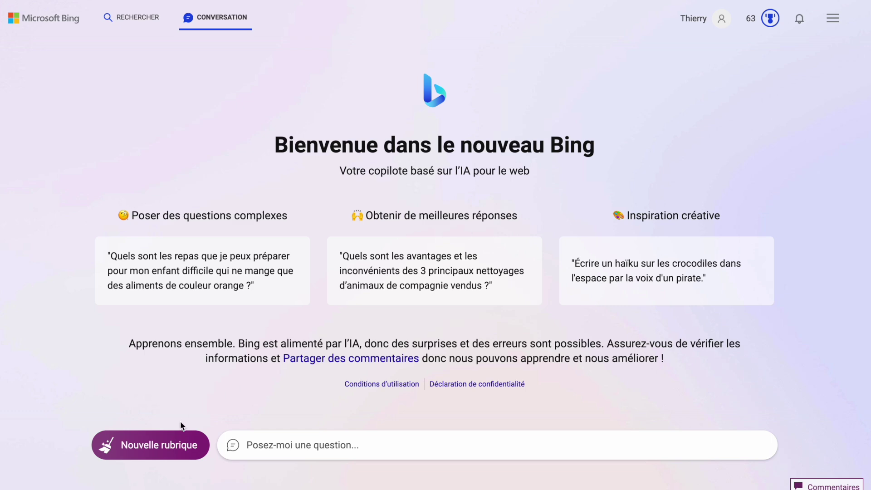
# - Start a new conversation topic and set the conversation style to Plus Équilibré
pyautogui.click(165, 442)
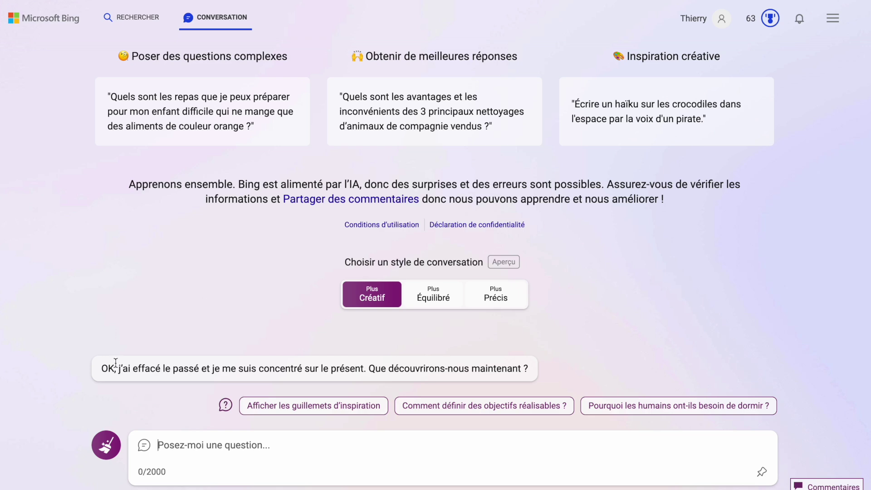
pyautogui.moveTo(108, 367)
pyautogui.click(431, 302)
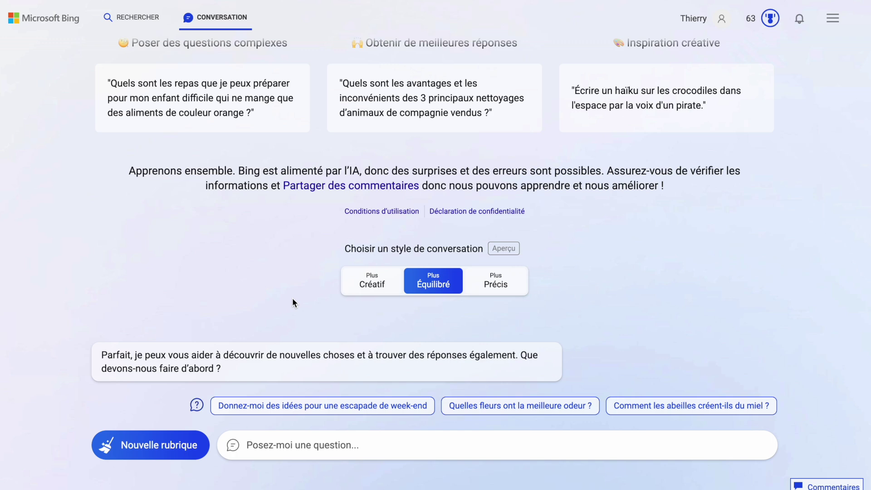
# - Ask the chat "comment faire de la rédaction web ?"
pyautogui.click(288, 447)
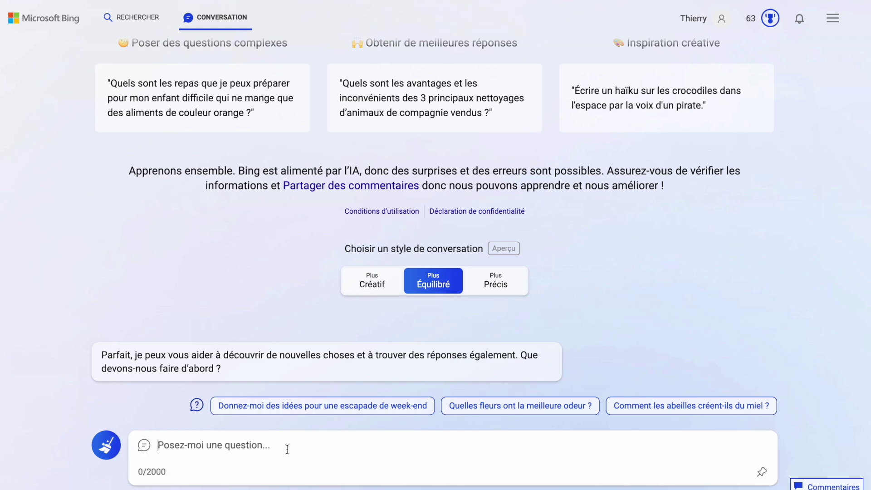
pyautogui.write('comment ')
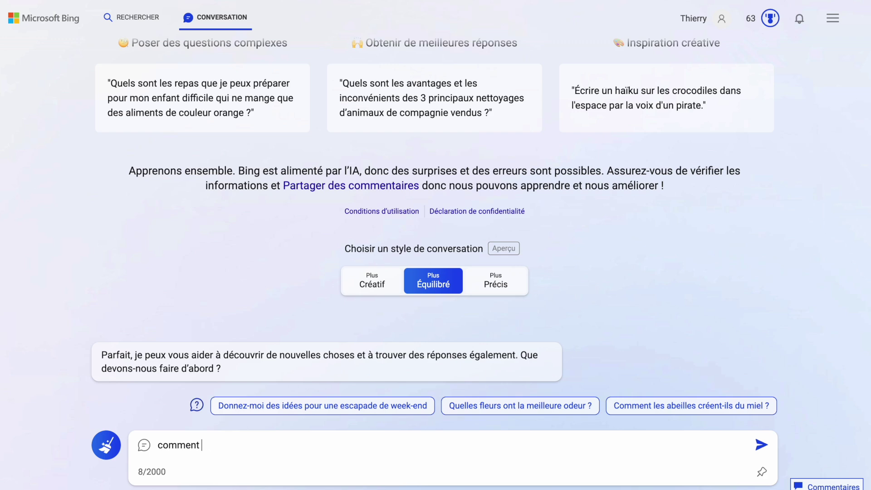
pyautogui.write('faire de la rédaction w')
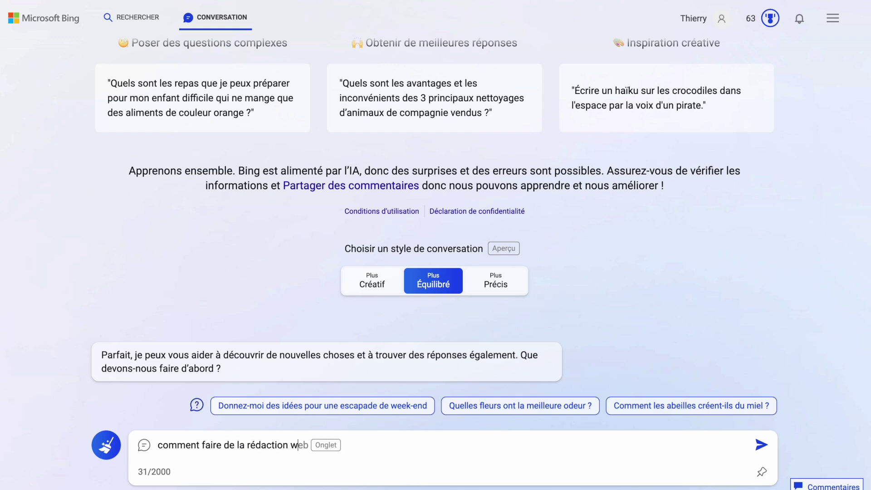
pyautogui.press('Tab')
pyautogui.write('?')
pyautogui.press('Return')
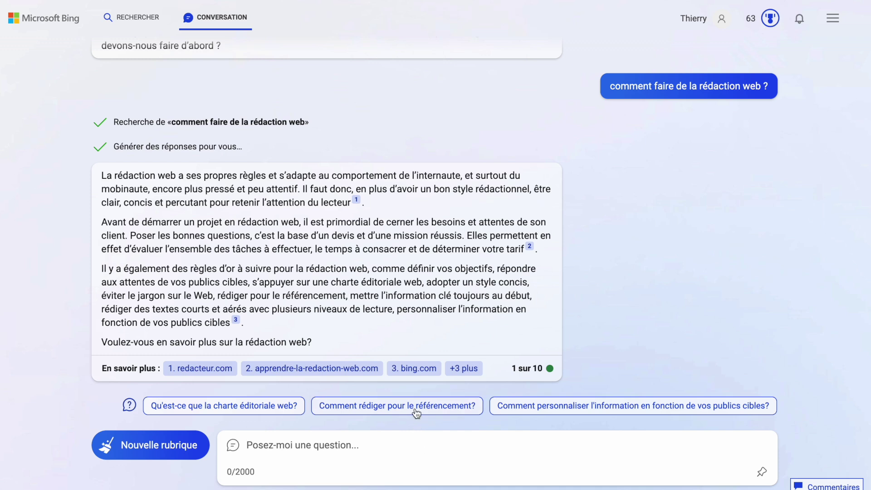
# - Ask the follow-up question "combien faut-il de mots pour un bon article en rédaction web ?"
pyautogui.click(371, 445)
pyautogui.write('com')
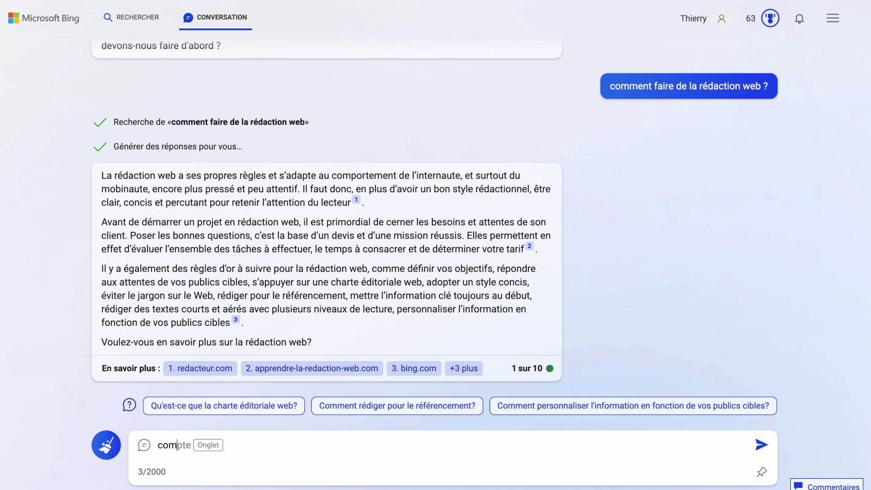
pyautogui.write('bien')
pyautogui.write(' faut-il ')
pyautogui.write("d'emp")
pyautogui.press('BackSpace')
pyautogui.press('BackSpace')
pyautogui.press('BackSpace')
pyautogui.press('BackSpace')
pyautogui.write('e mots pour un bon')
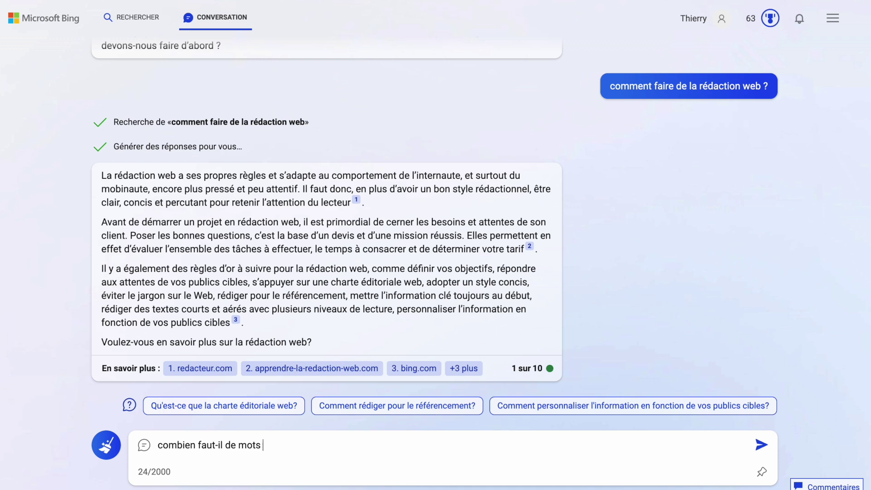
pyautogui.write(' article enrédaction web ')
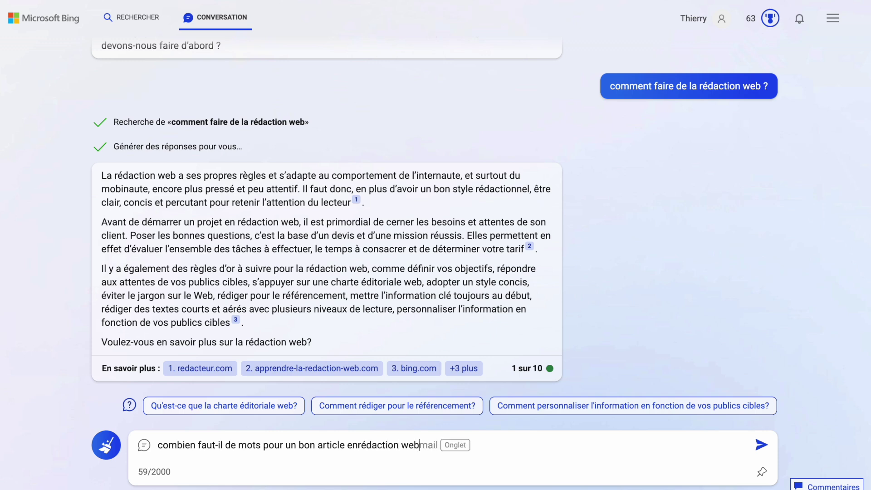
pyautogui.write('?')
pyautogui.hotkey('ctrl', 'Left')
pyautogui.hotkey('ctrl', 'Left')
pyautogui.press('Right')
pyautogui.press('Return')
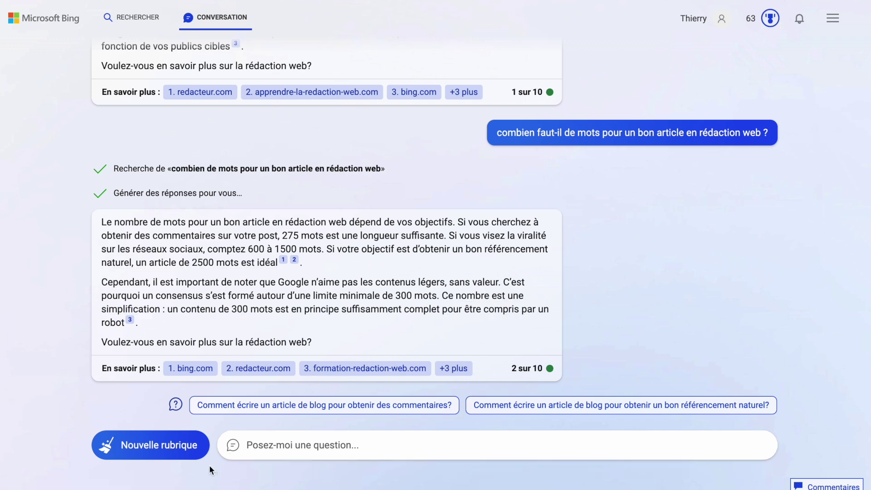
# - Clear the web-writing conversation with a new topic and switch the conversation style to Plus Créatif
pyautogui.moveTo(241, 455)
pyautogui.click(124, 451)
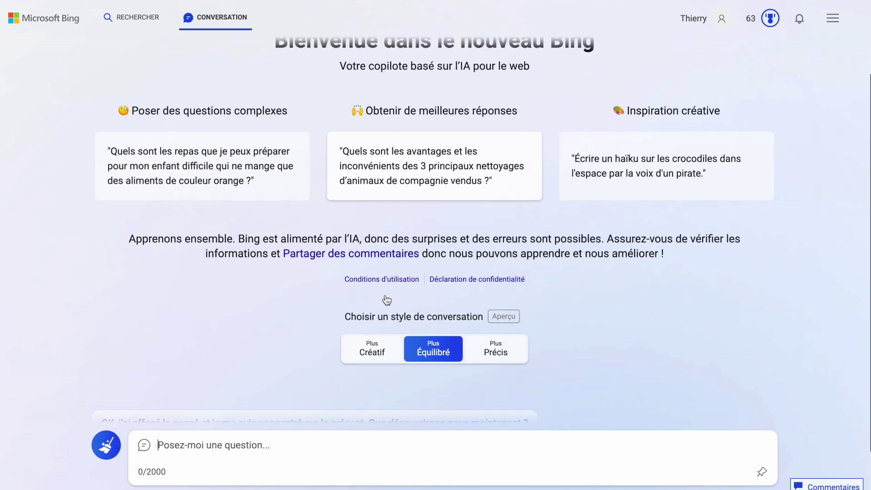
pyautogui.click(372, 354)
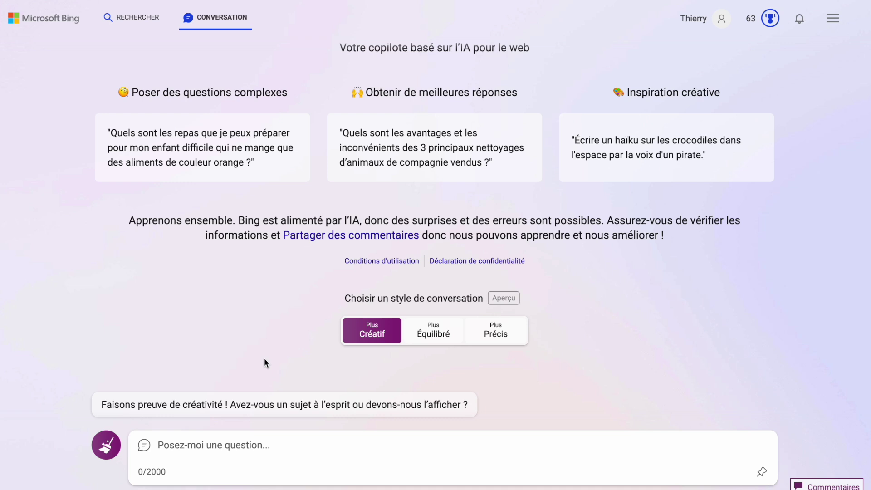
# - Ask the chat "écrire une lettre de motivation poétique pour un poste de chargé de webmarketing"
pyautogui.write('écrire une lettre ')
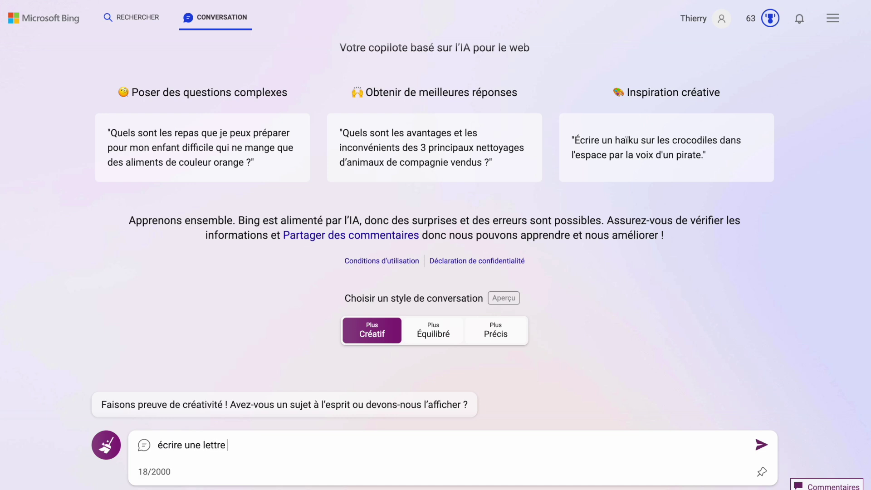
pyautogui.write('de motivation ')
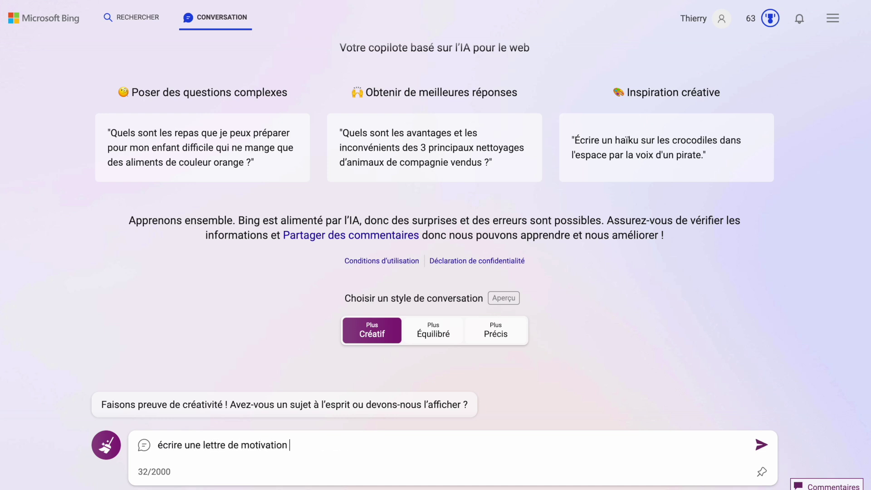
pyautogui.write('poétique pour un po')
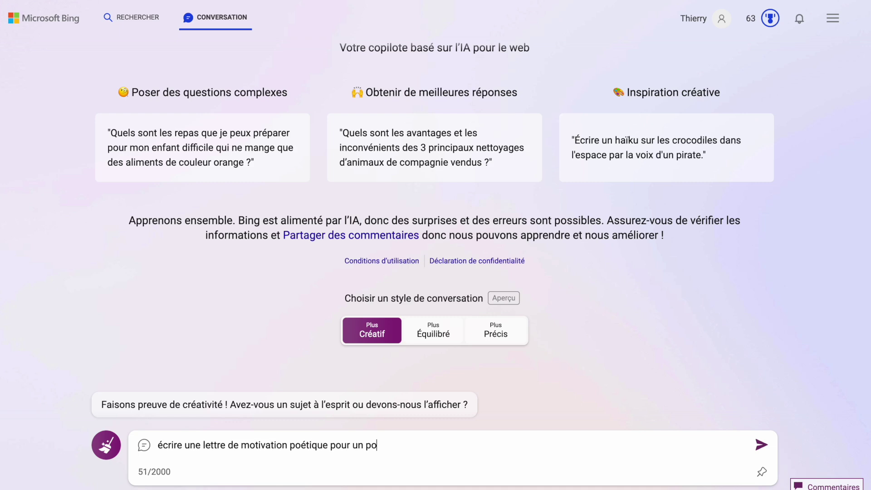
pyautogui.write('ste de chargé de')
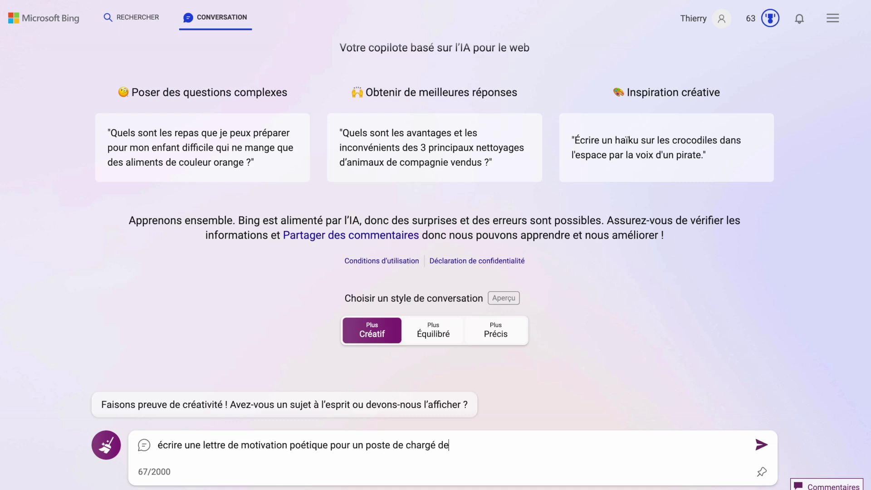
pyautogui.write(' webmarketing')
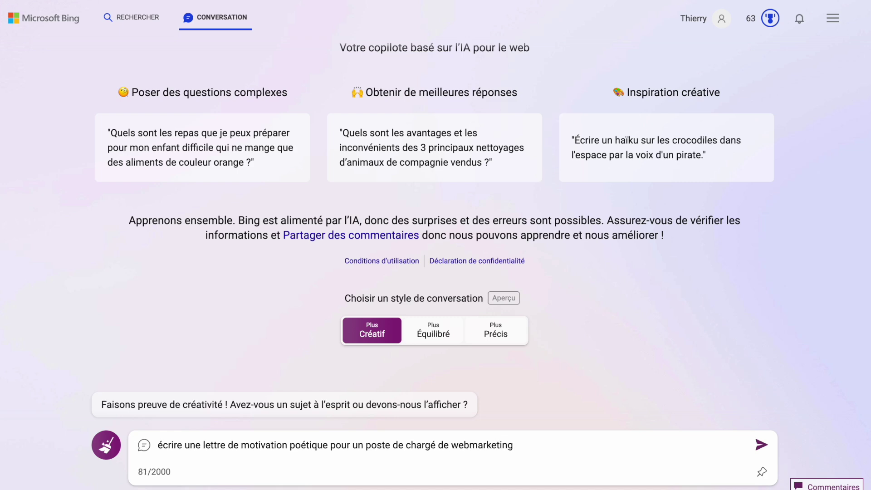
pyautogui.press('Return')
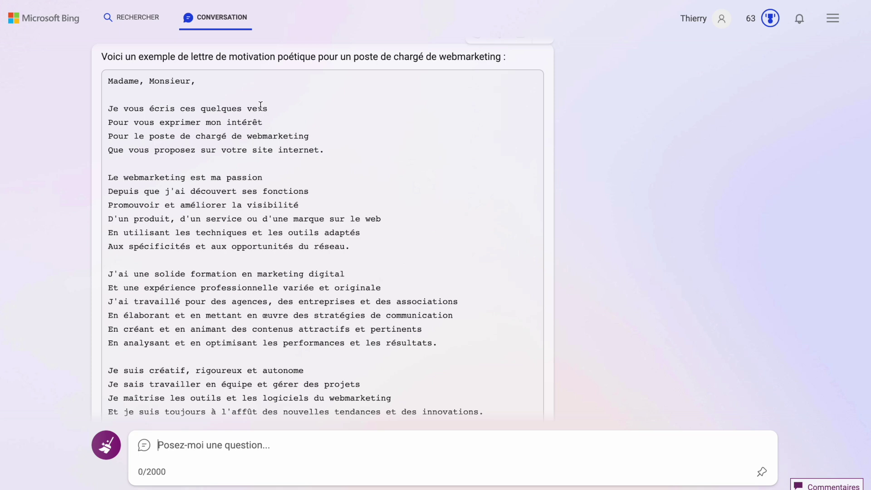
# - Read through the poetic cover letter and send the suggested reply "Merci, c'est très beau."
pyautogui.scroll(-3, 239, 131)
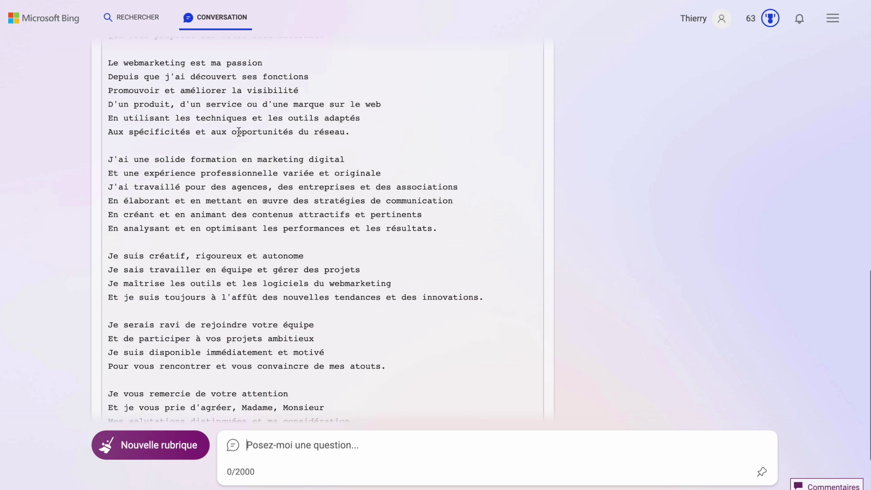
pyautogui.scroll(4, 239, 135)
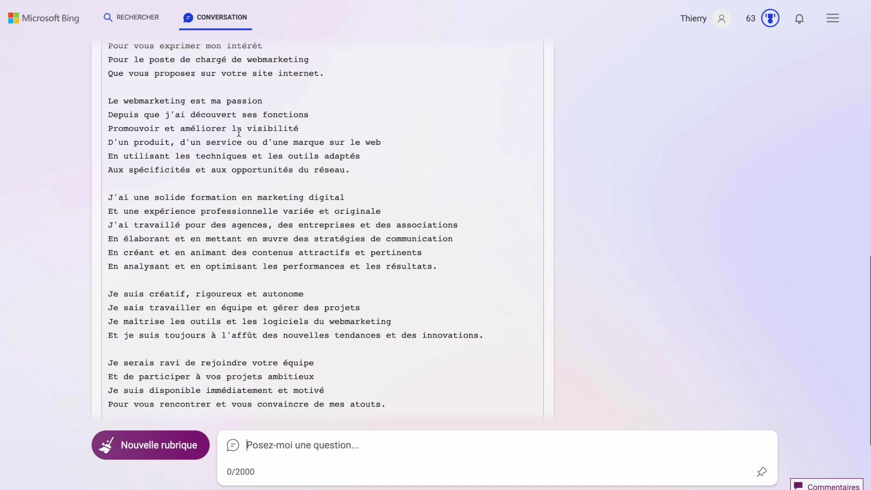
pyautogui.scroll(-6, 239, 132)
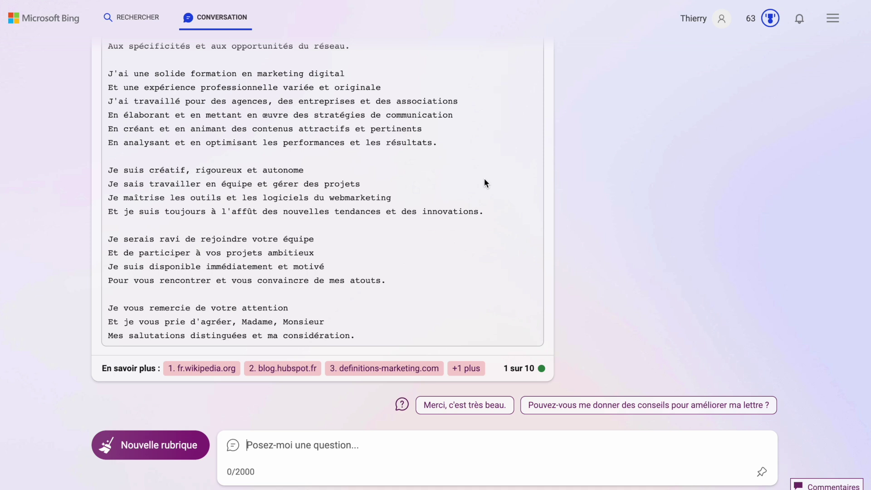
pyautogui.click(484, 411)
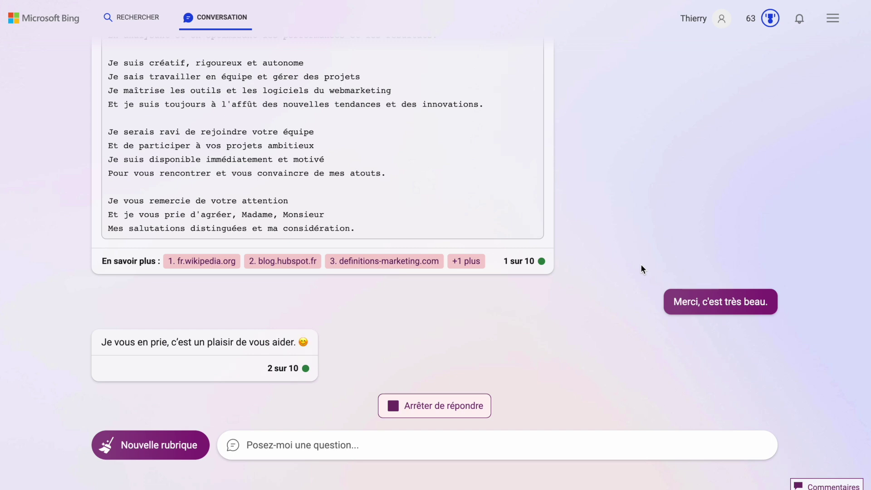
# - Start a new topic in the Plus Précis style and ask "comment réaliser une vidéo youtube de qualité ?"
pyautogui.click(170, 452)
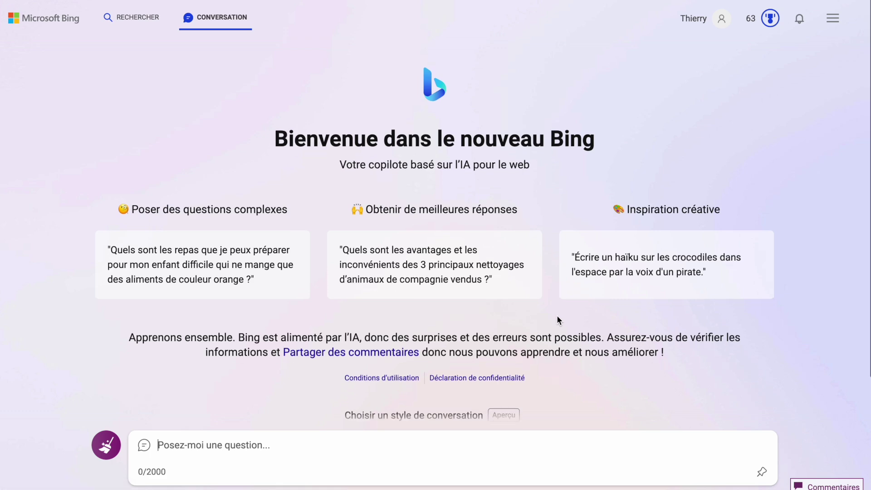
pyautogui.click(506, 303)
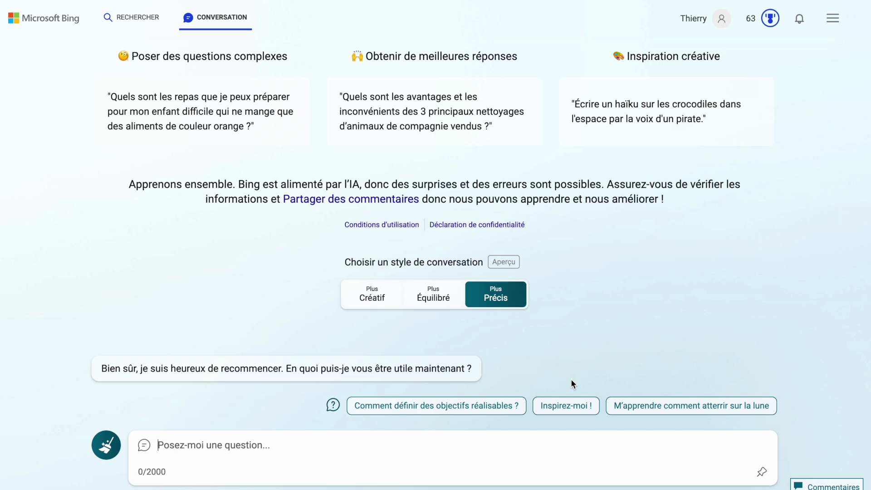
pyautogui.write('com')
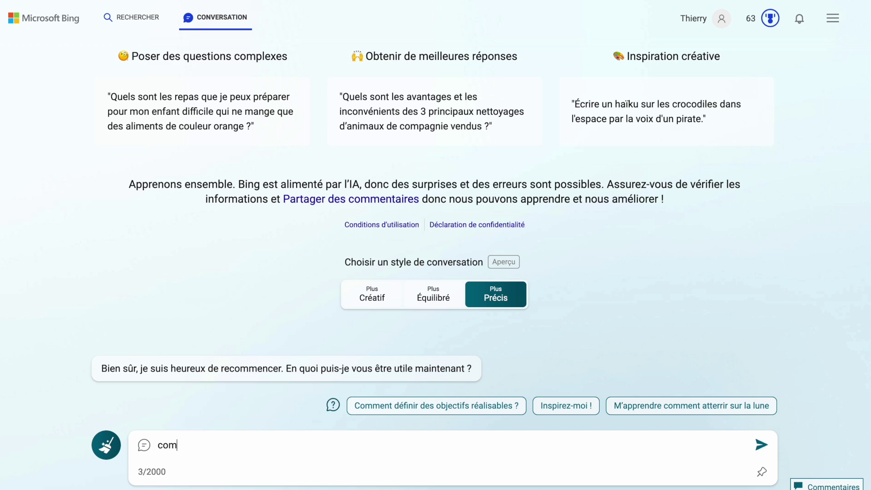
pyautogui.write('ment réaliser ')
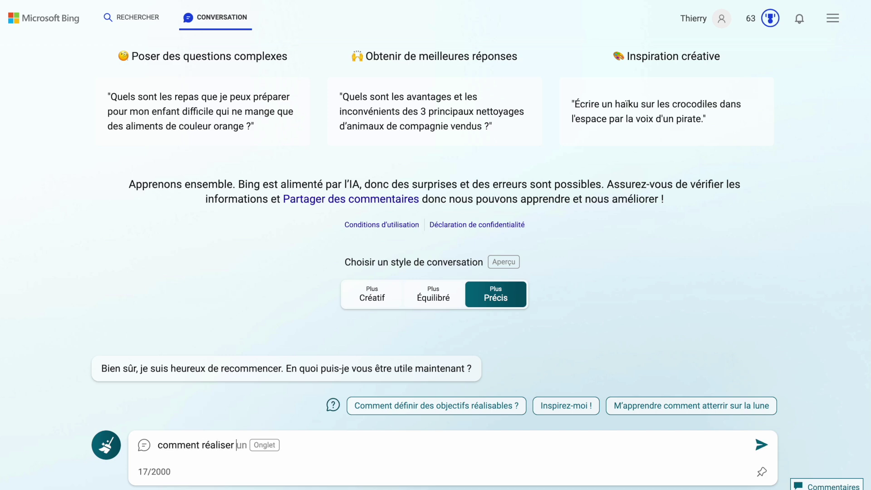
pyautogui.write('une vidéo youtub')
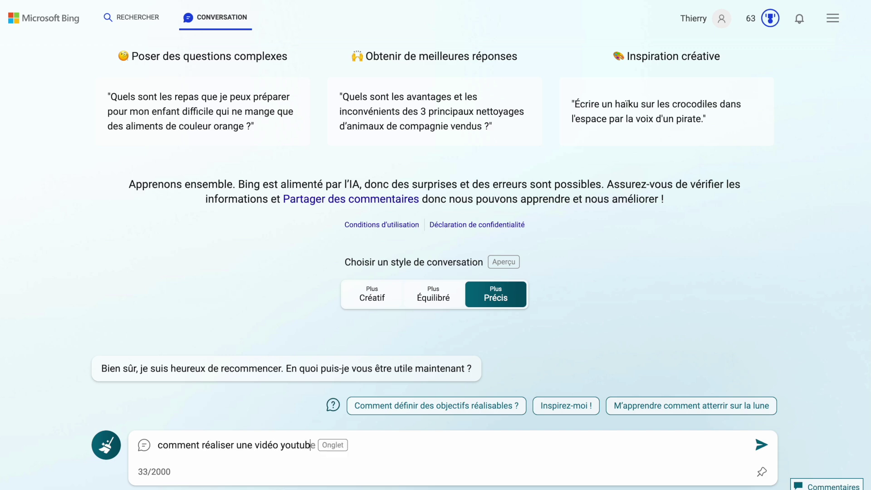
pyautogui.write('e de qualité ')
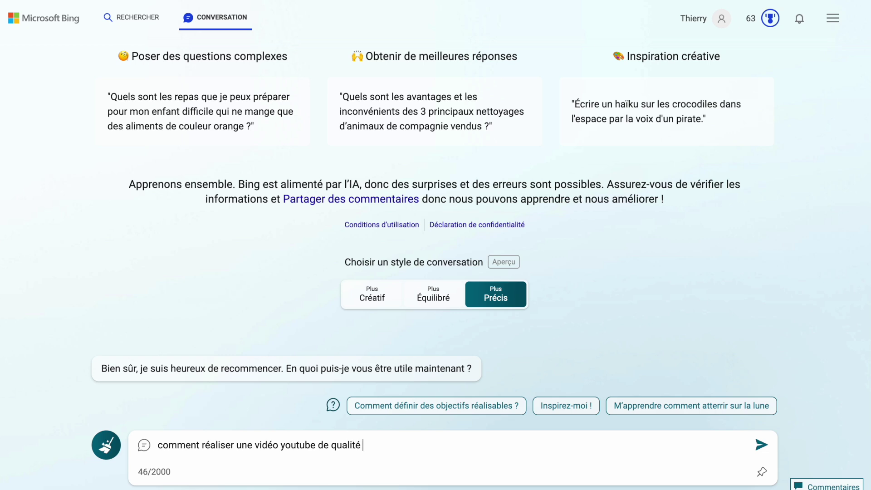
pyautogui.write('?')
pyautogui.press('Return')
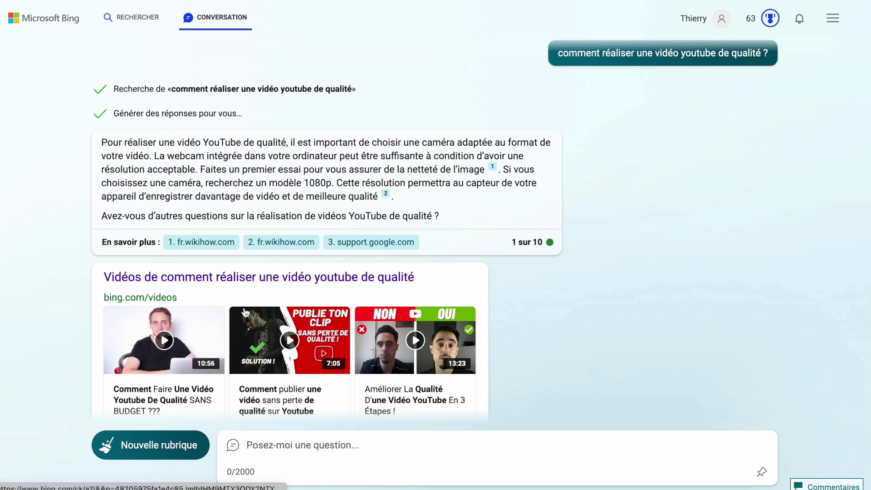
# - Review the suggested videos under the answer and send the suggested question "Quels sont les logiciels de montage vidéo recommandés?"
pyautogui.moveTo(256, 312)
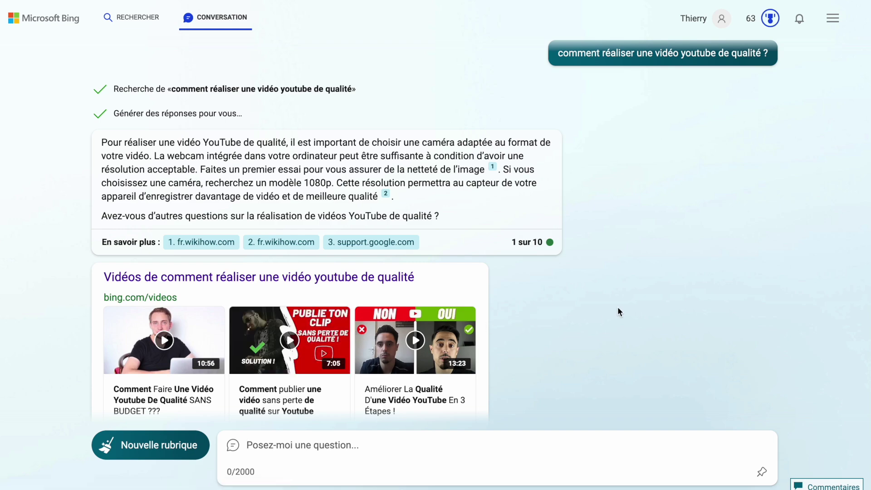
pyautogui.scroll(-5, 618, 312)
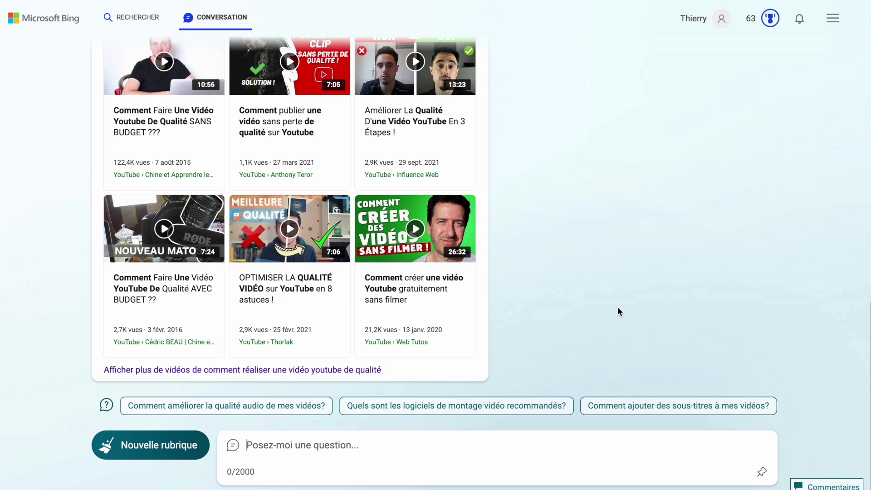
pyautogui.scroll(1, 597, 242)
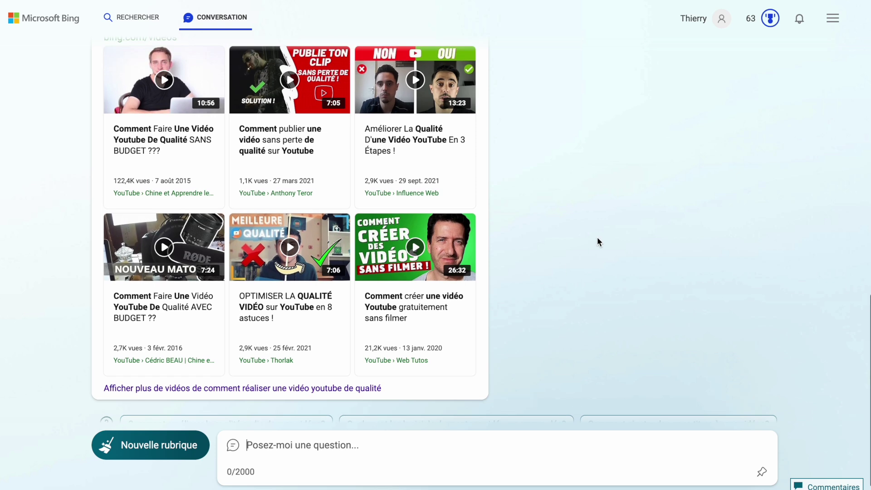
pyautogui.scroll(-1, 597, 238)
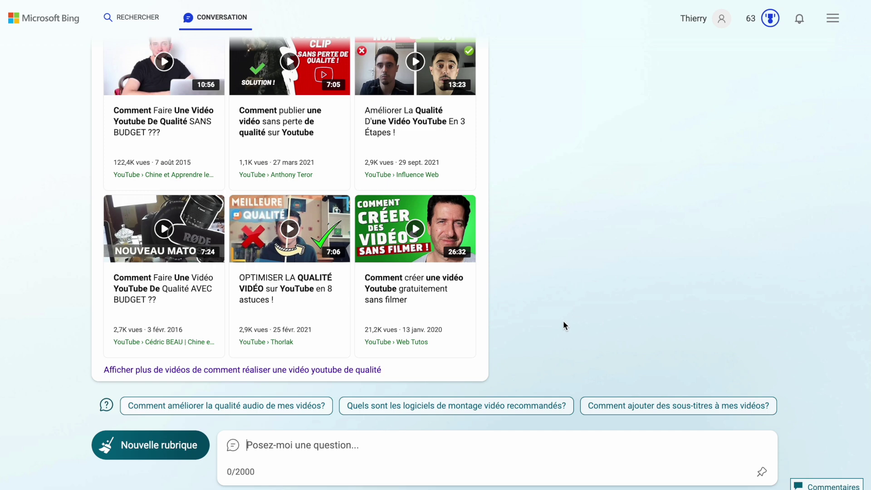
pyautogui.click(497, 405)
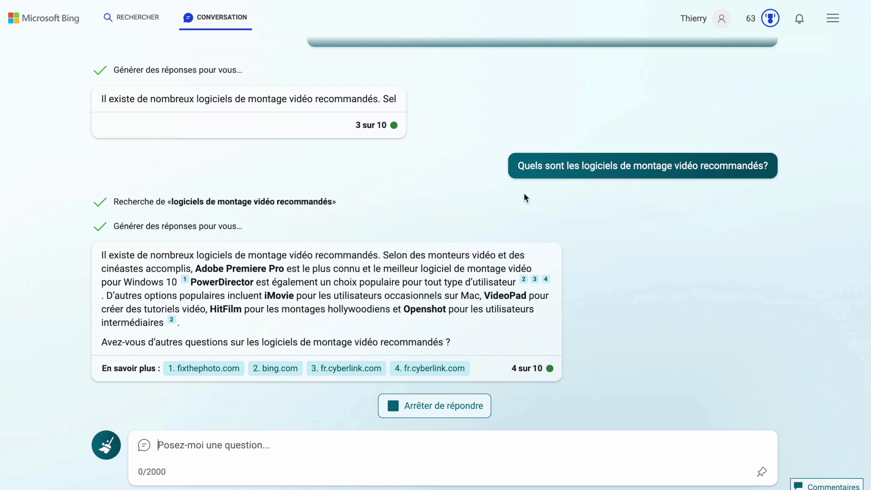
# - Copy the question "Quels sont les logiciels de montage vidéo recommandés?" from the chat and run it as a regular Bing web search
pyautogui.tripleClick(560, 166)
pyautogui.hotkey('ctrl', 'c')
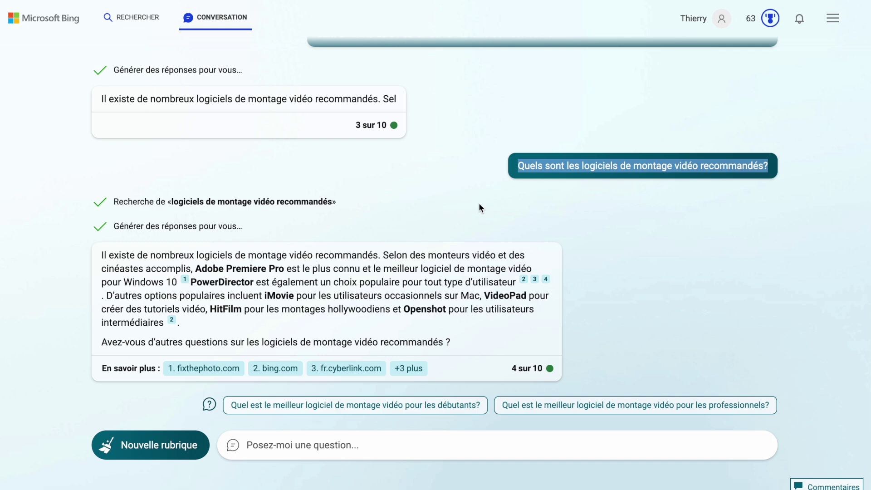
pyautogui.scroll(3, 478, 202)
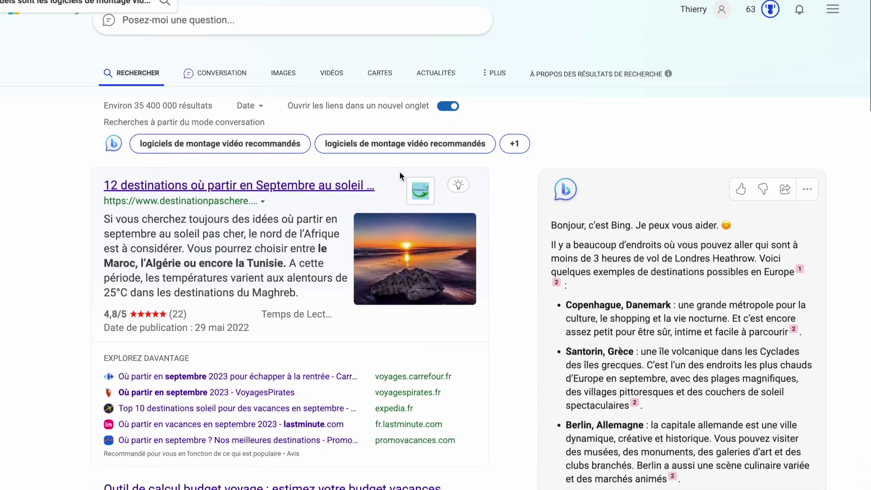
pyautogui.scroll(1, 279, 54)
pyautogui.click(282, 42)
pyautogui.hotkey('ctrl', 'a')
pyautogui.hotkey('ctrl', 'v')
pyautogui.press('Return')
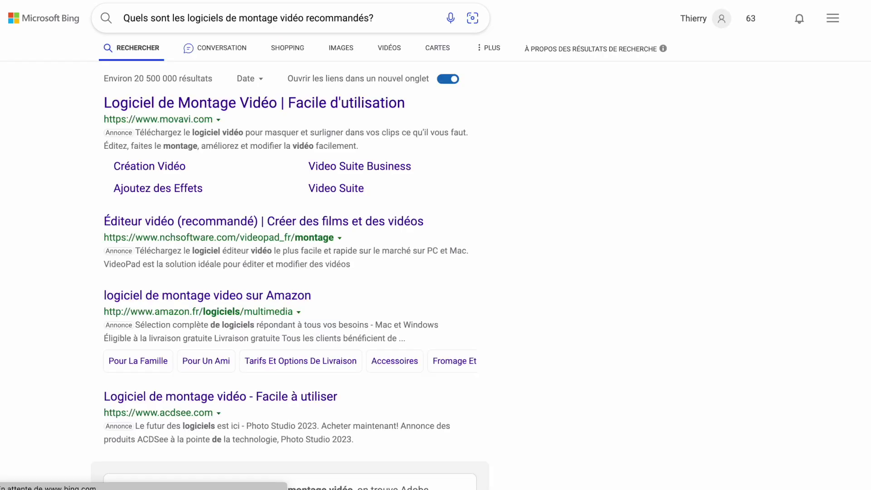
# - Look through Bing's web results for the video-editing question, and switch to Safari to view Google's results for it
pyautogui.scroll(-15, 295, 191)
pyautogui.scroll(15, 533, 110)
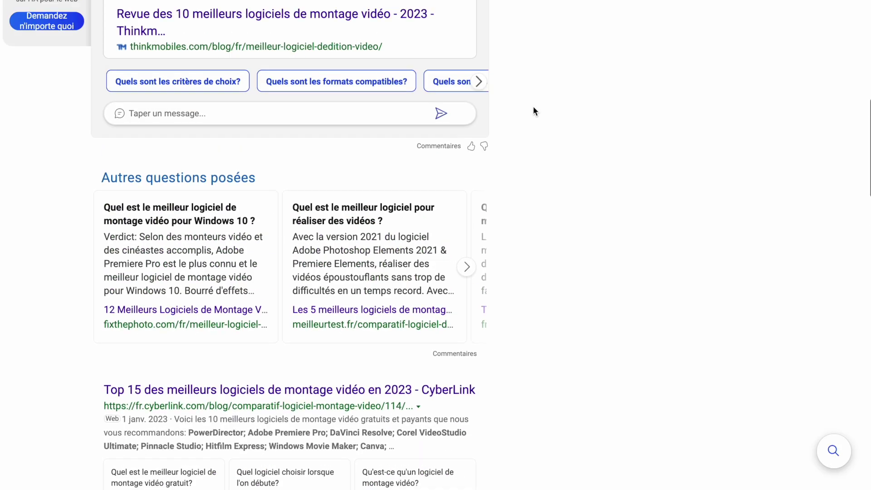
pyautogui.scroll(-1, 534, 111)
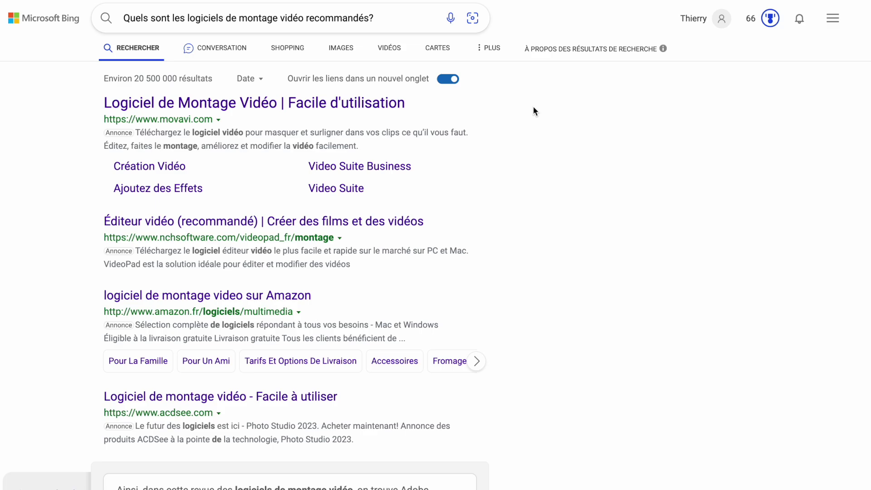
pyautogui.hotkey('ctrl', 'Up')
pyautogui.hotkey('ctrl', 'Right')
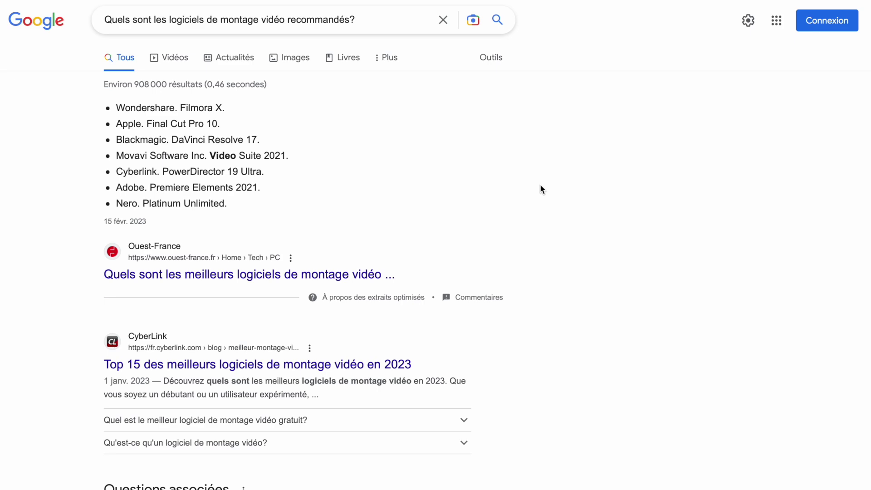
# - Switch back to Microsoft Edge and return from the web results to Bing's conversation mode
pyautogui.hotkey('ctrl', 'Up')
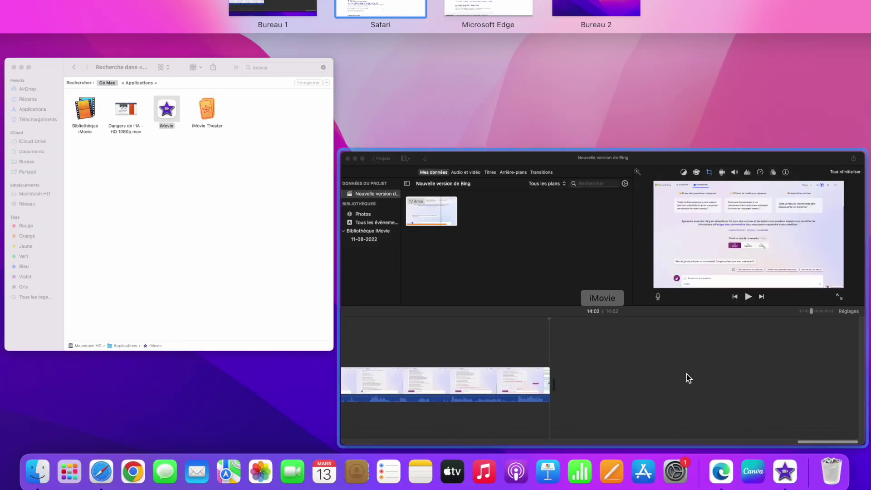
pyautogui.click(731, 464)
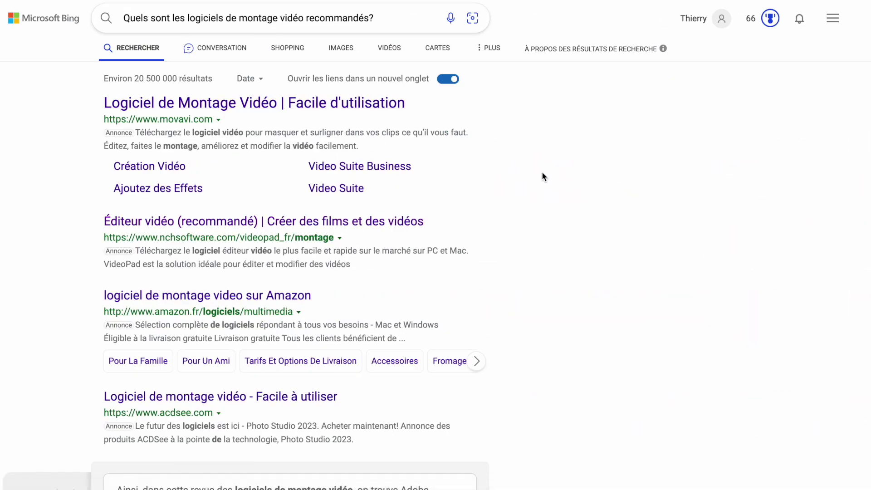
pyautogui.scroll(3, 542, 173)
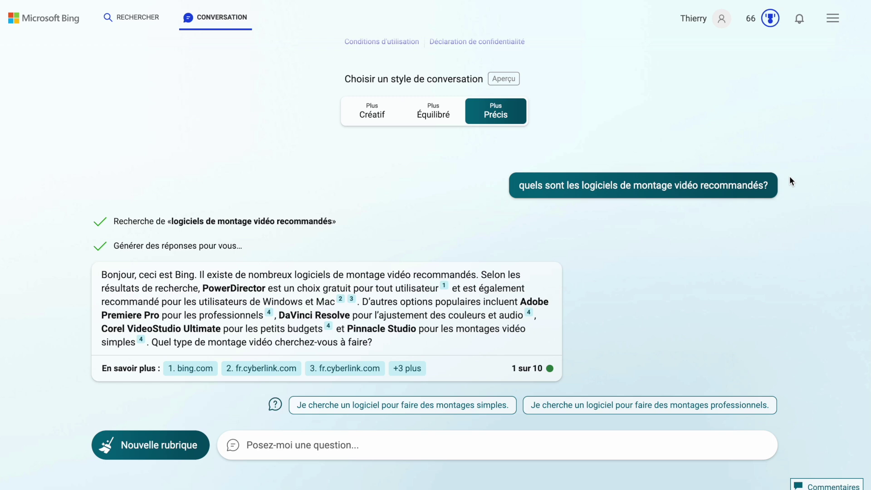
pyautogui.press('super+shift+5')
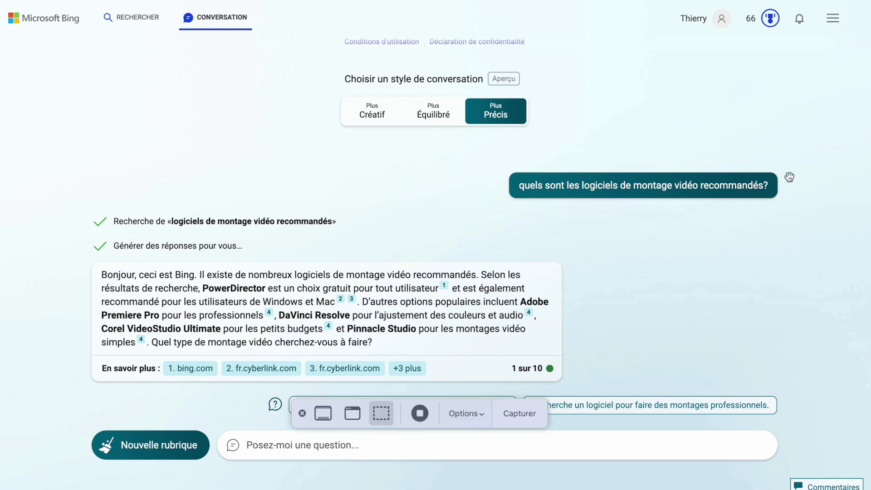